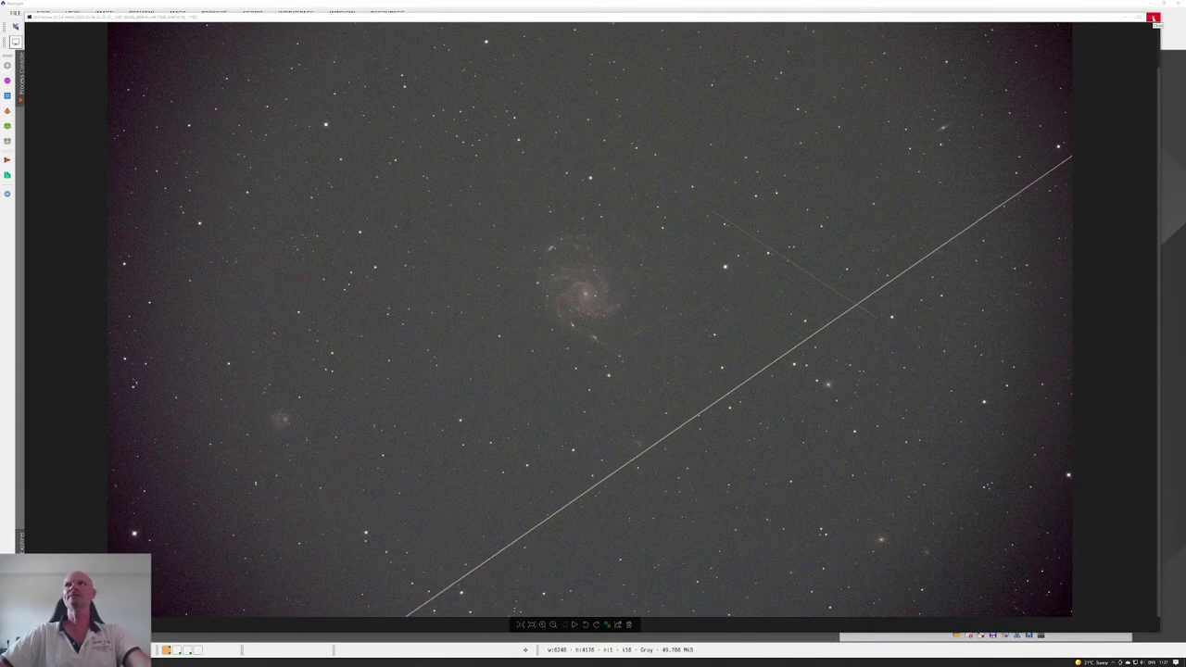
Step: Close the single raw frame and step back through the night's subframes in the Blink list
left_click(1152, 17)
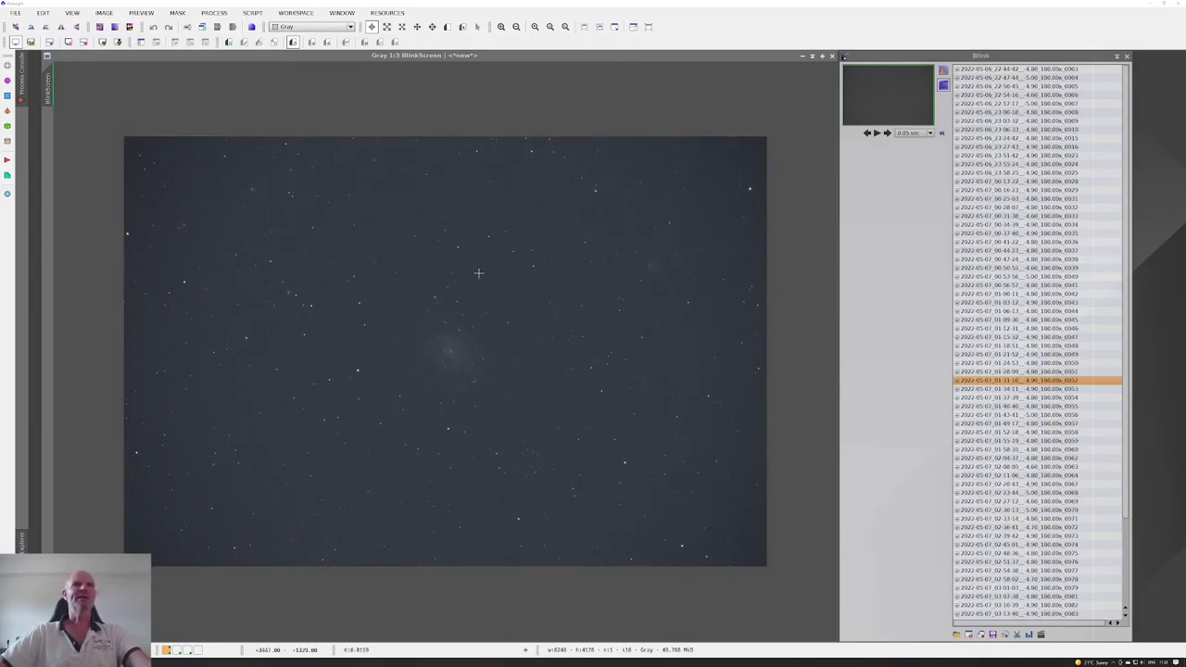
key("Up")
key("Up")
key("Up")
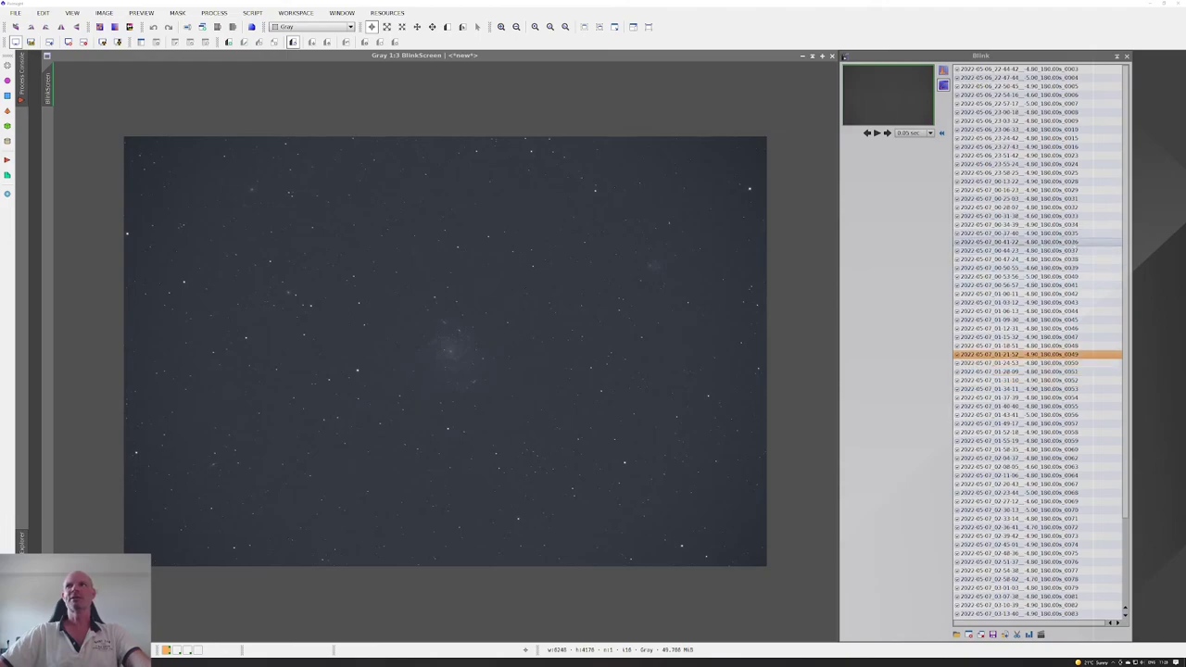
key("Up")
key("Up")
key("Up")
key("Up")
key("Up")
key("Up")
key("Up")
key("Up")
key("Up")
key("Up")
key("Up")
key("Up")
key("Up")
key("Up")
key("Up")
key("Up")
key("Up")
key("Up")
key("Up")
key("Up")
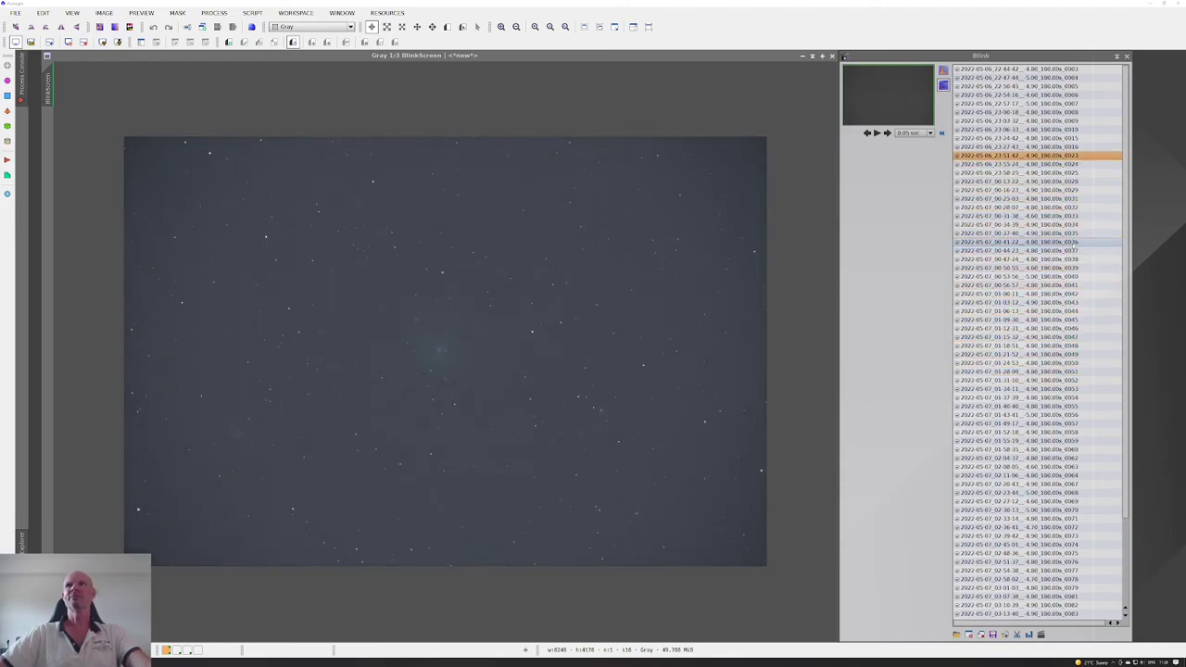
key("Up")
key("Up")
key("Up")
key("Up")
key("Up")
key("Up")
key("Up")
key("Up")
key("Up")
key("Up")
key("Up")
key("Up")
key("Up")
key("Up")
key("Up")
key("Up")
key("Up")
key("Up")
key("Up")
key("Up")
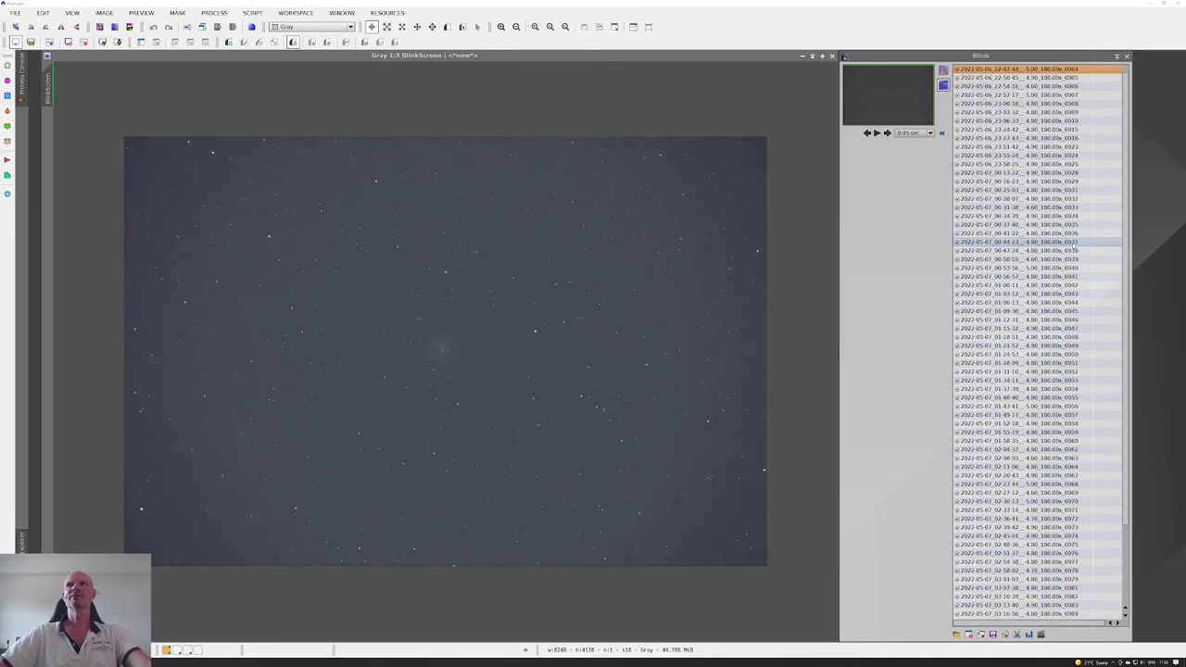
scroll(1073, 250, "up", 1)
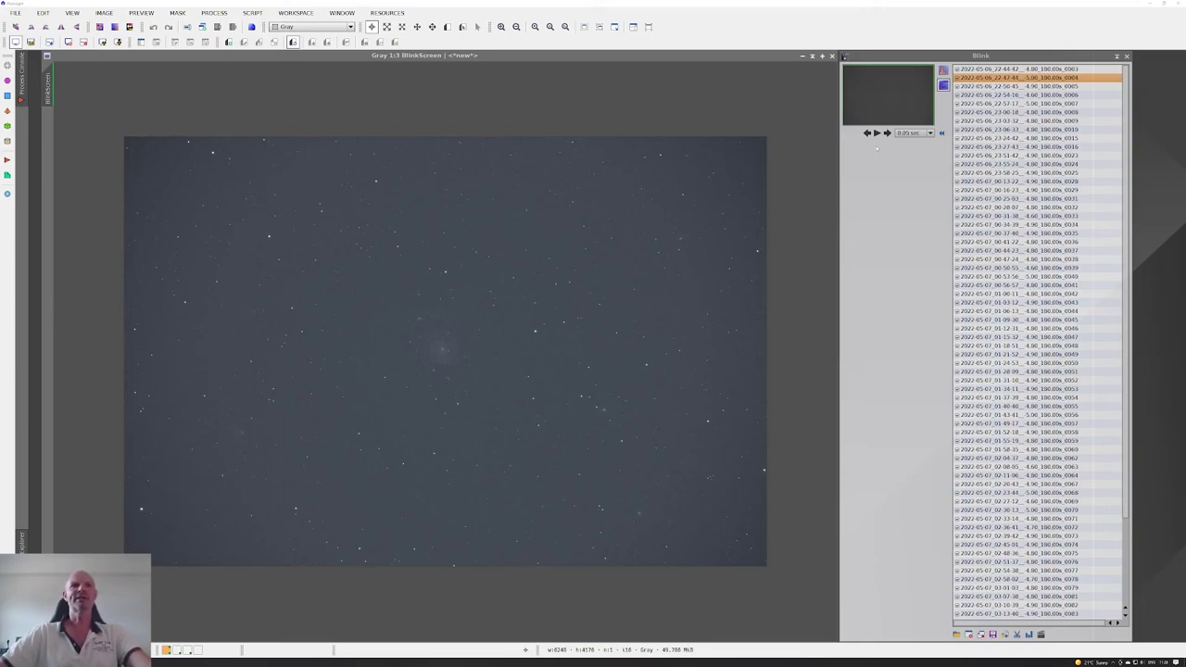
Step: Play the Blink animation through all subframes, pause it, and minimise the blink preview image
left_click(876, 132)
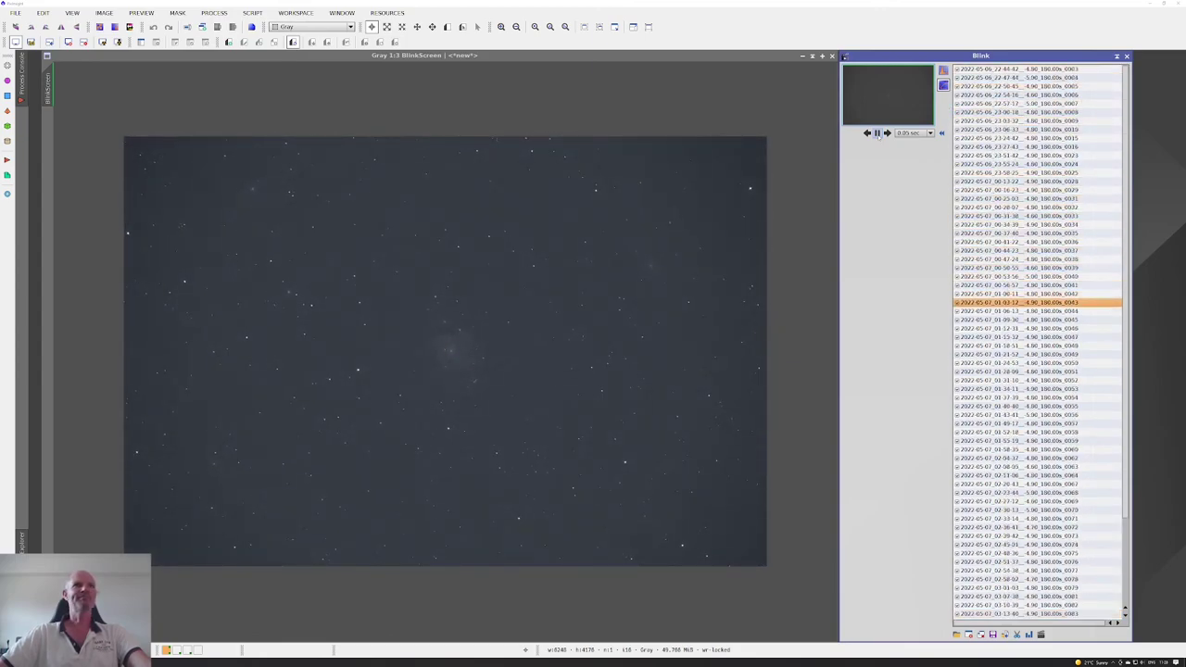
left_click(878, 133)
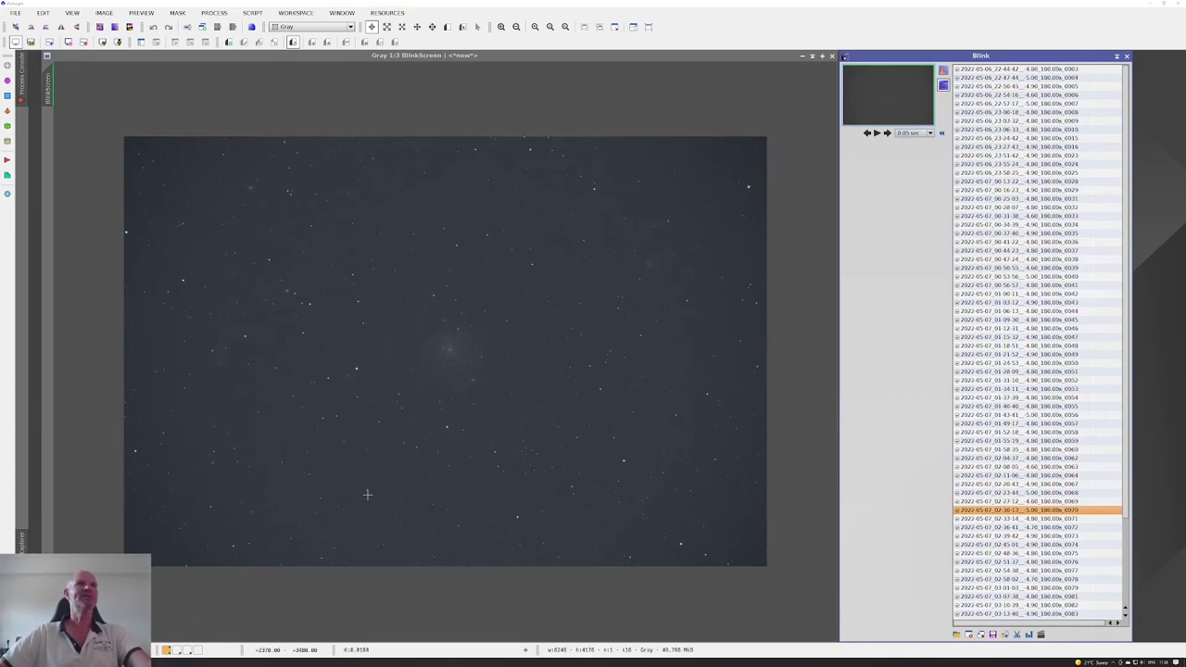
left_click(802, 56)
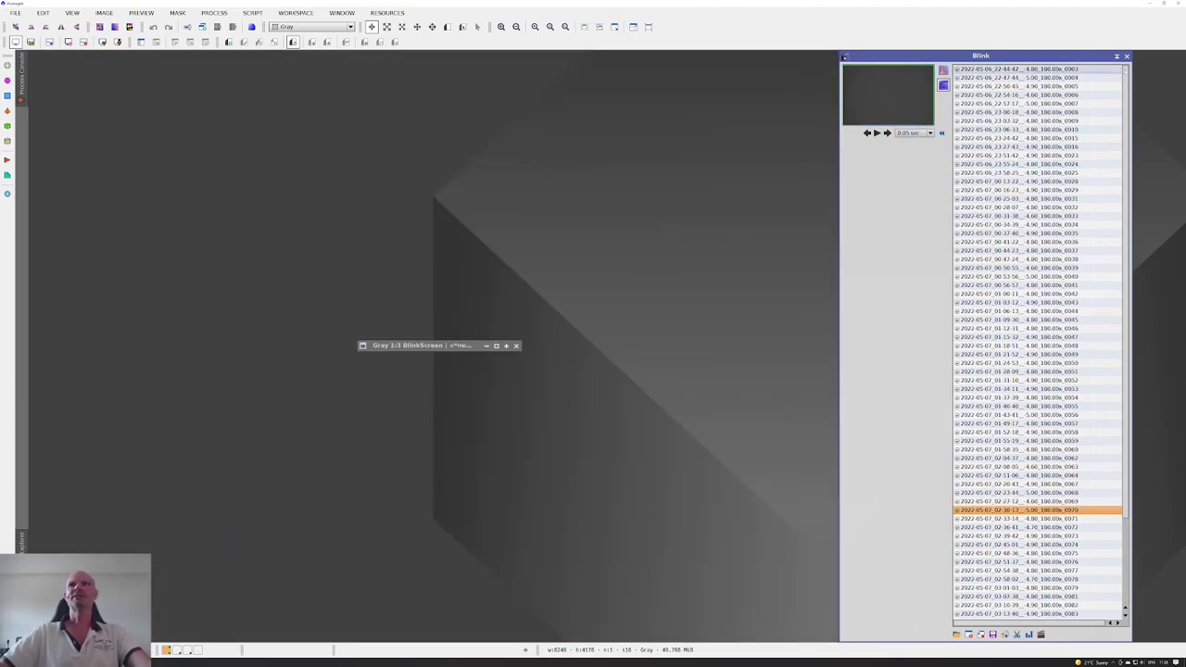
Step: Shade the Blink panel, then bring forward the No_Calibration_Frames, Kappa_Sigma and AutoAdaptiveWeightedAverage stacks in turn
left_click(1116, 56)
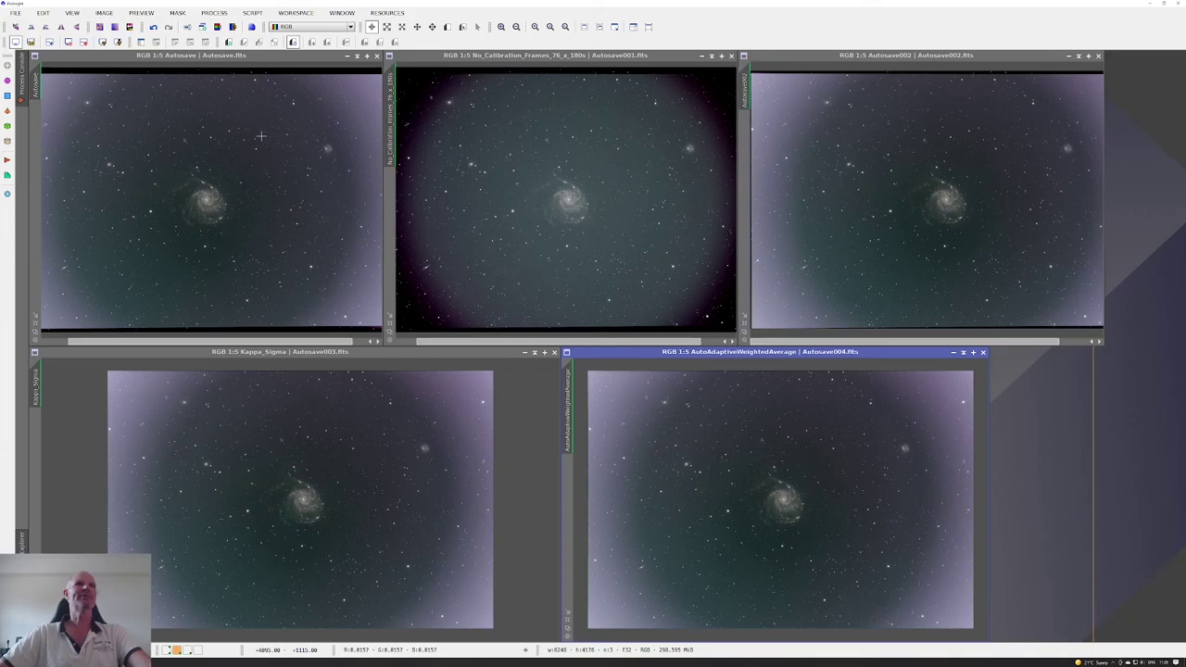
left_click(578, 56)
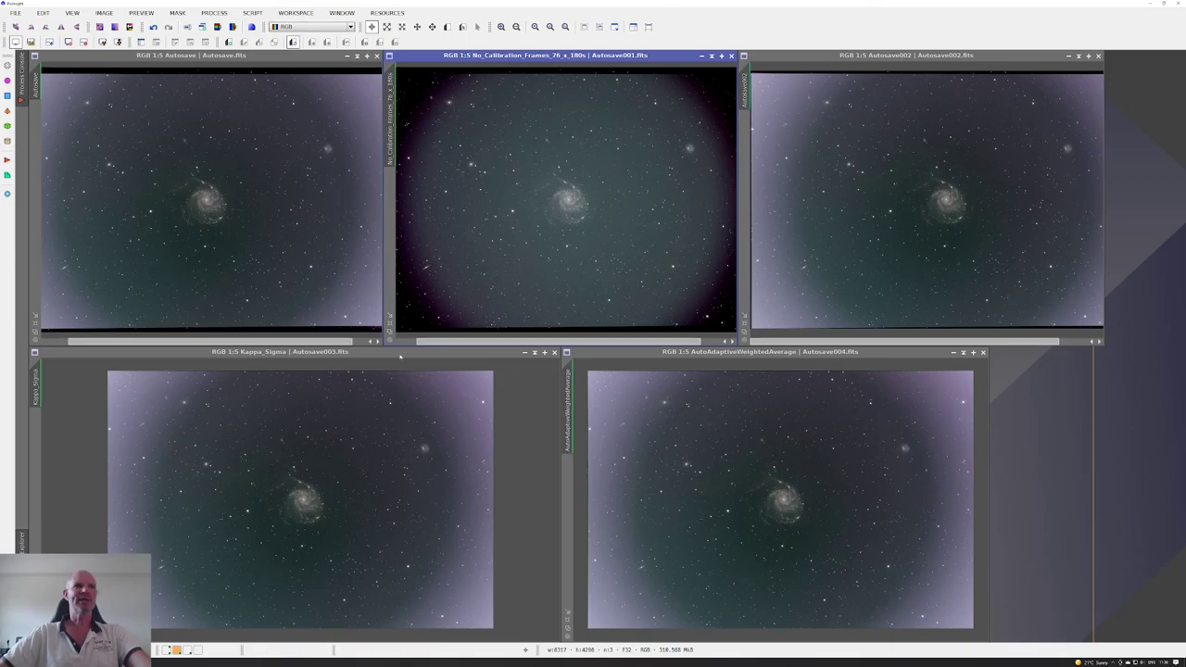
left_click(436, 410)
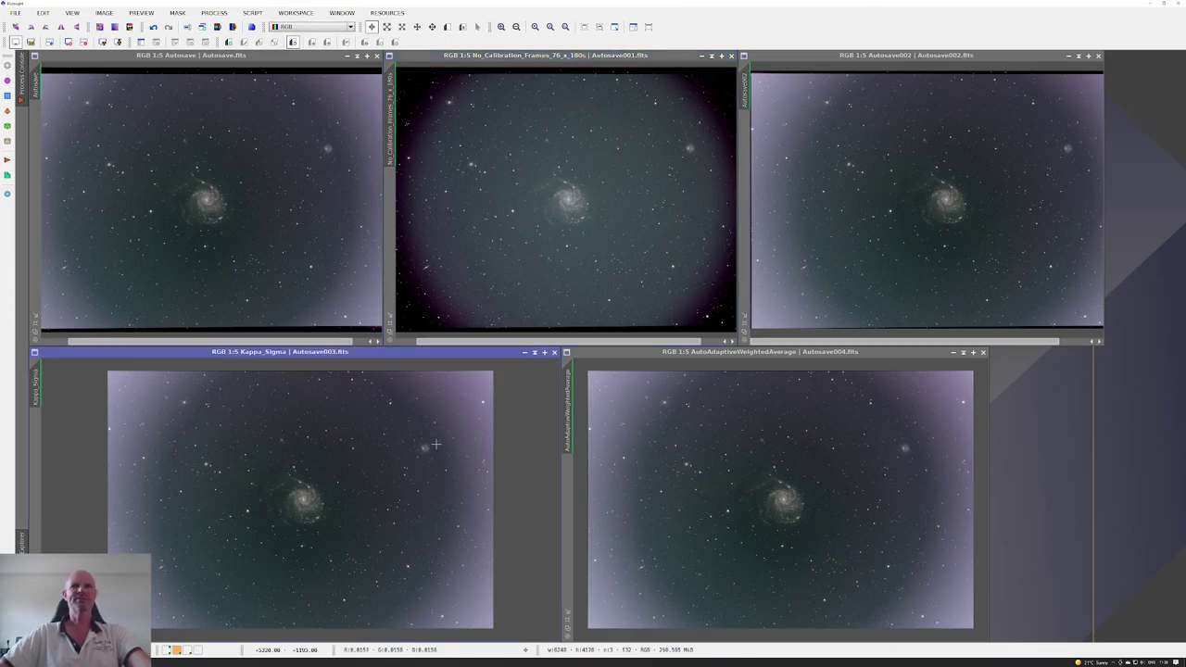
left_click(764, 359)
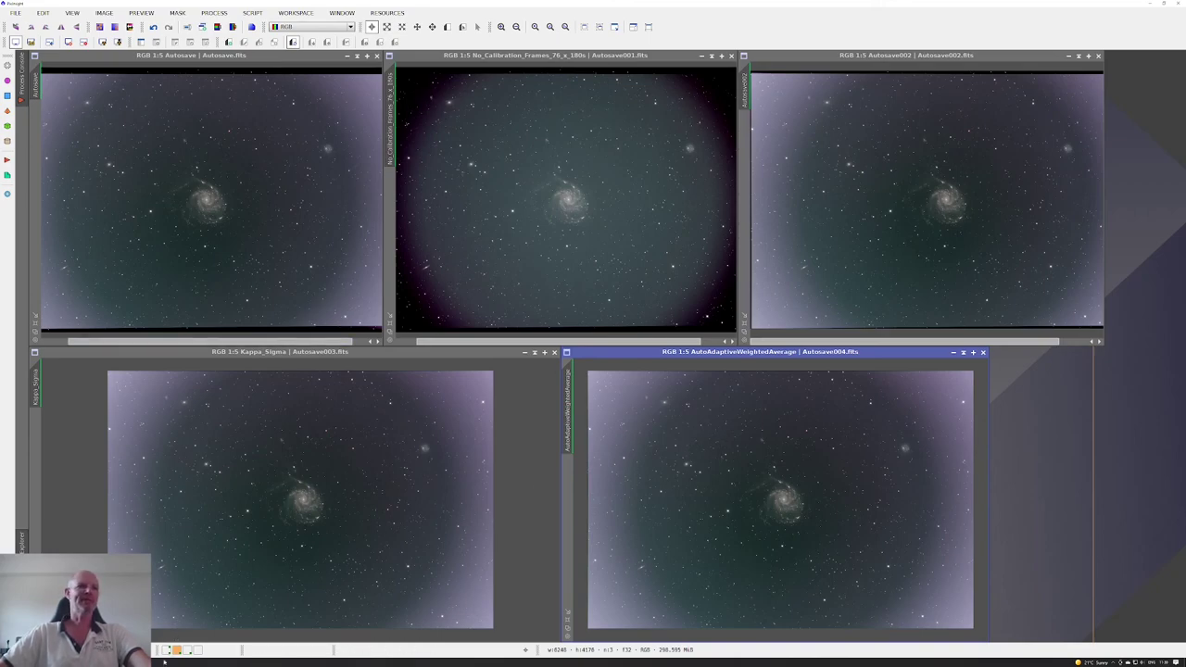
Step: Switch to the final-images workspace and bring the recombined and M101_V4_2 images forward
mouse_move(190, 653)
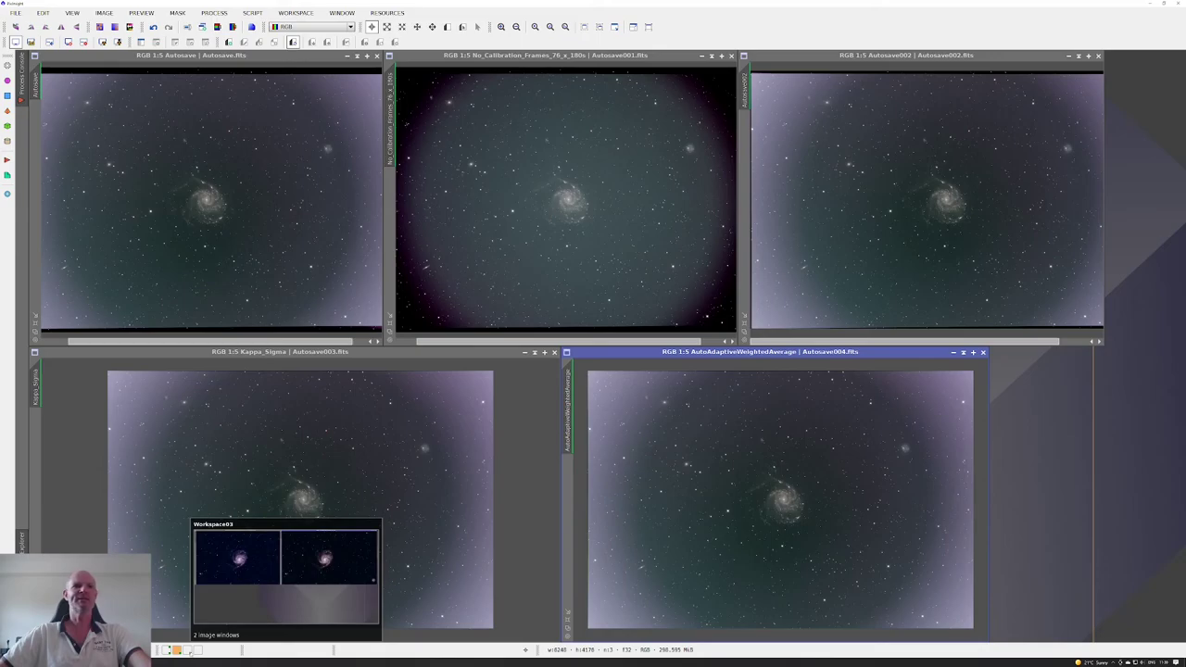
left_click(188, 651)
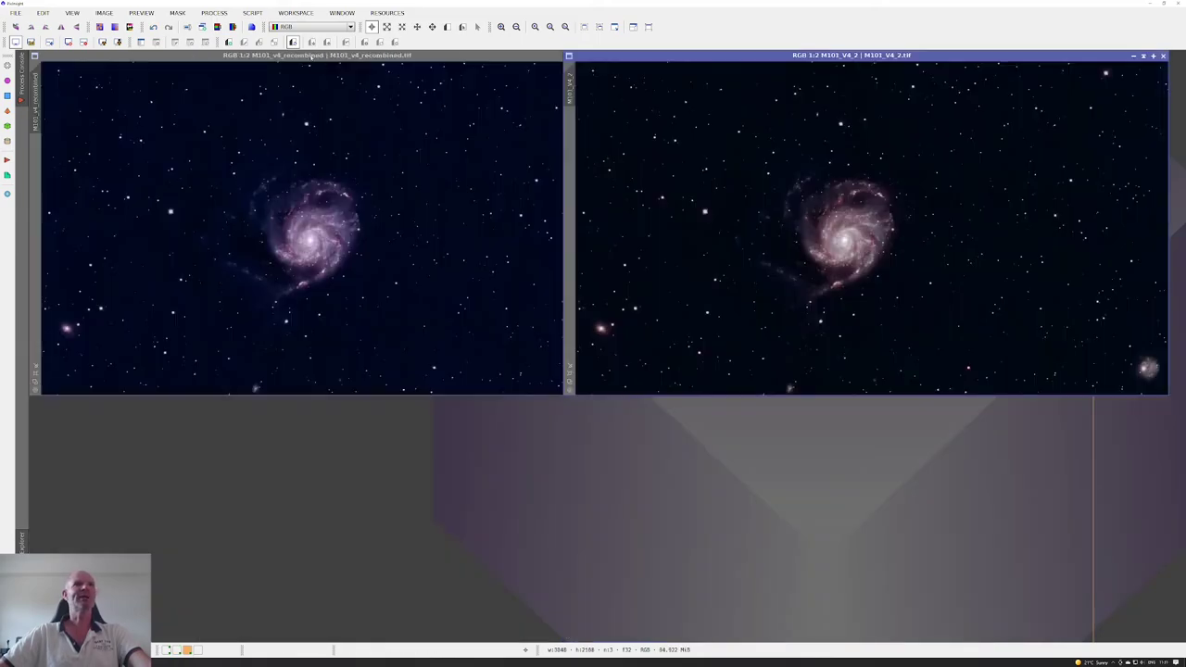
left_click(312, 55)
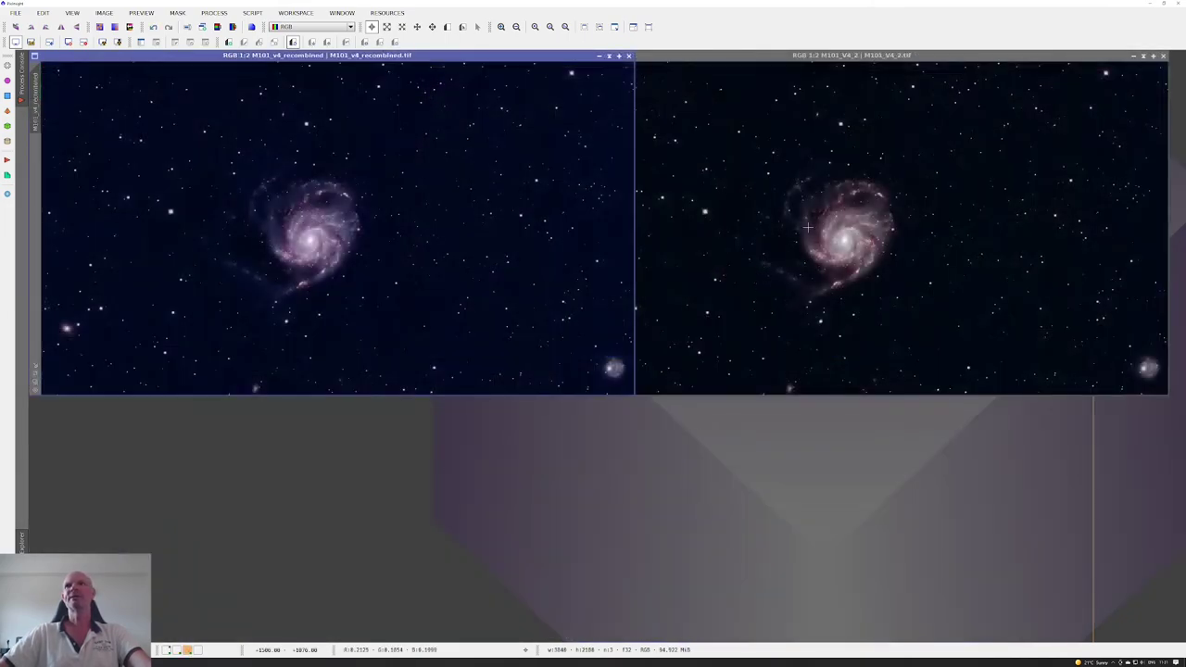
left_click(882, 55)
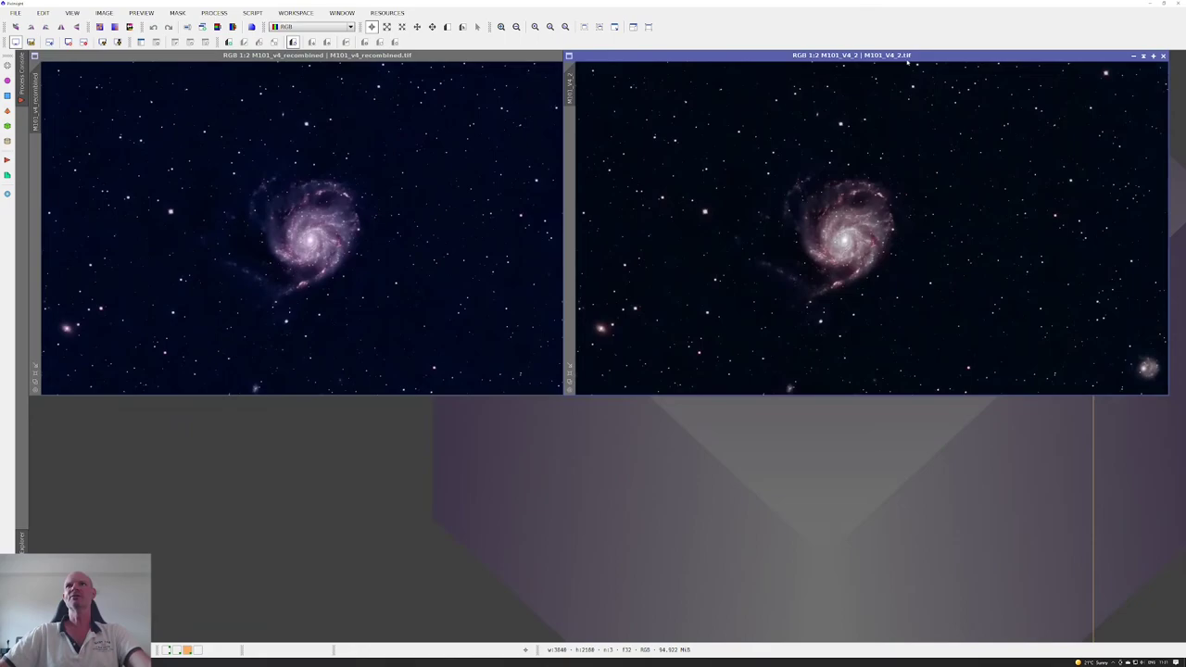
Step: Move M101_V4_2 over the left image, enlarge its window, and zoom it to 1:2
left_click_drag(908, 59, 445, 81)
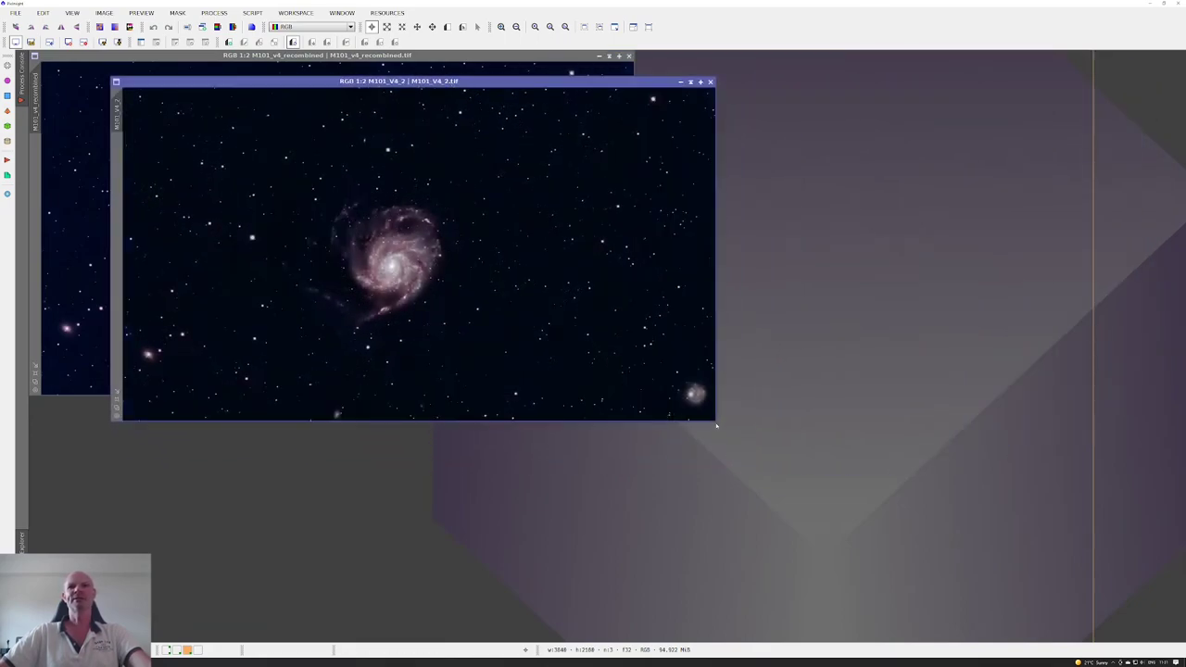
left_click_drag(715, 420, 1107, 610)
scroll(732, 427, "up", 5)
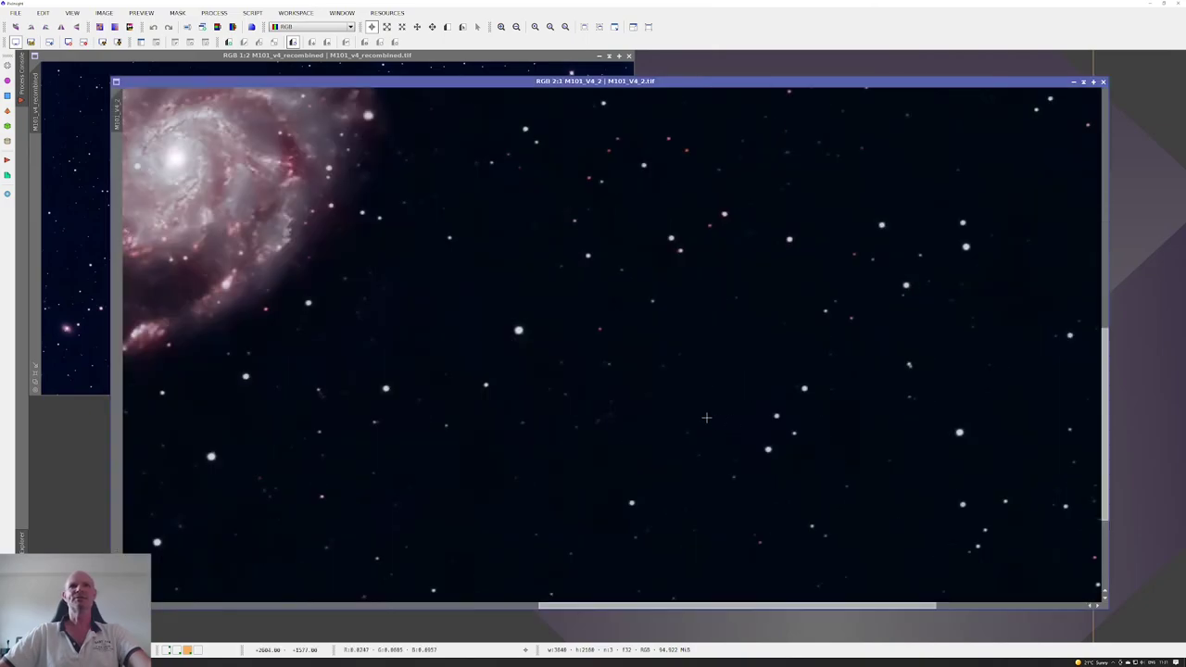
left_click_drag(732, 606, 582, 605)
scroll(578, 565, "down", 6)
scroll(573, 278, "up", 5)
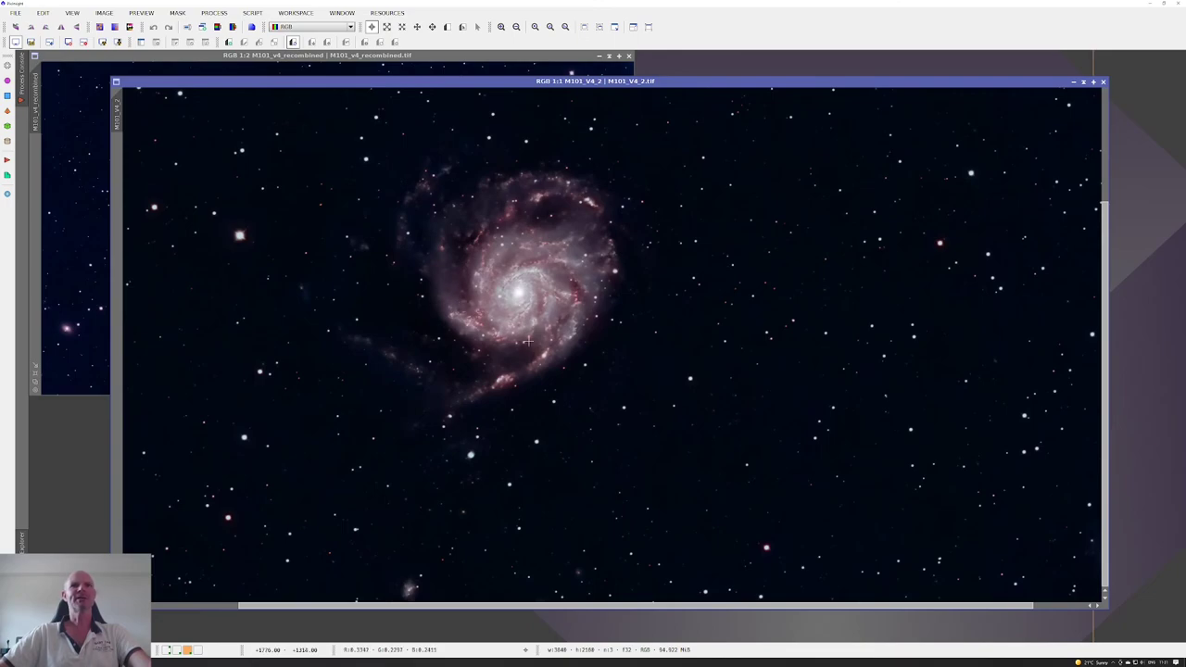
scroll(528, 323, "down", 1)
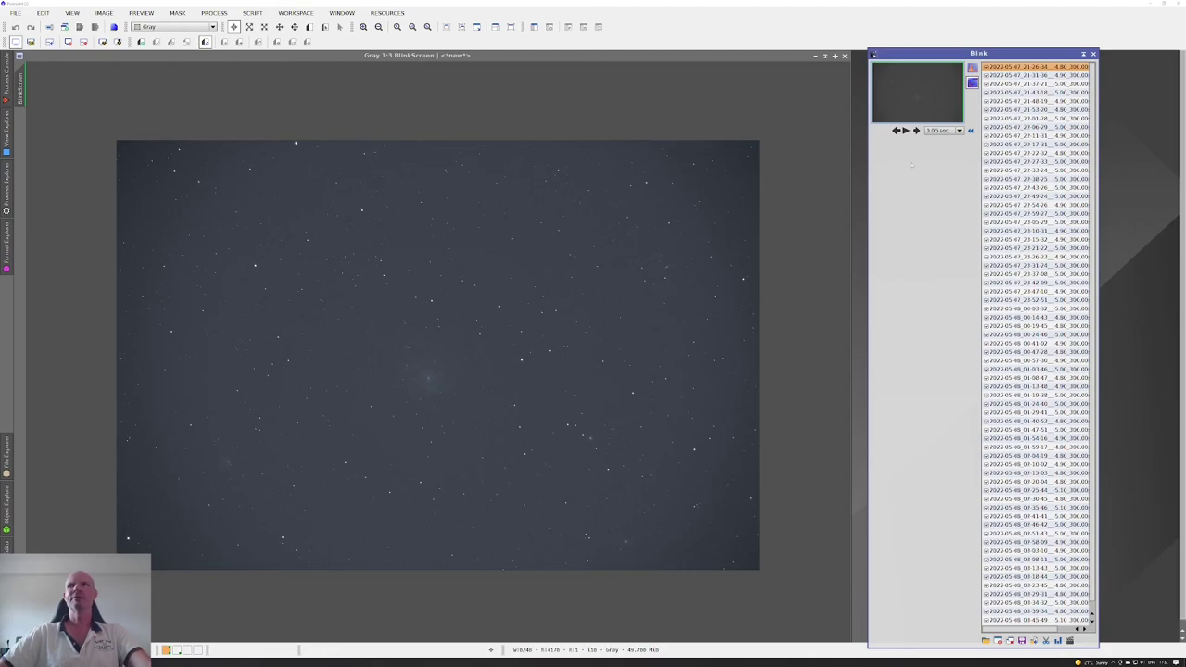
Step: Play the raw sub-frames as a Blink animation, then pause it
left_click(906, 131)
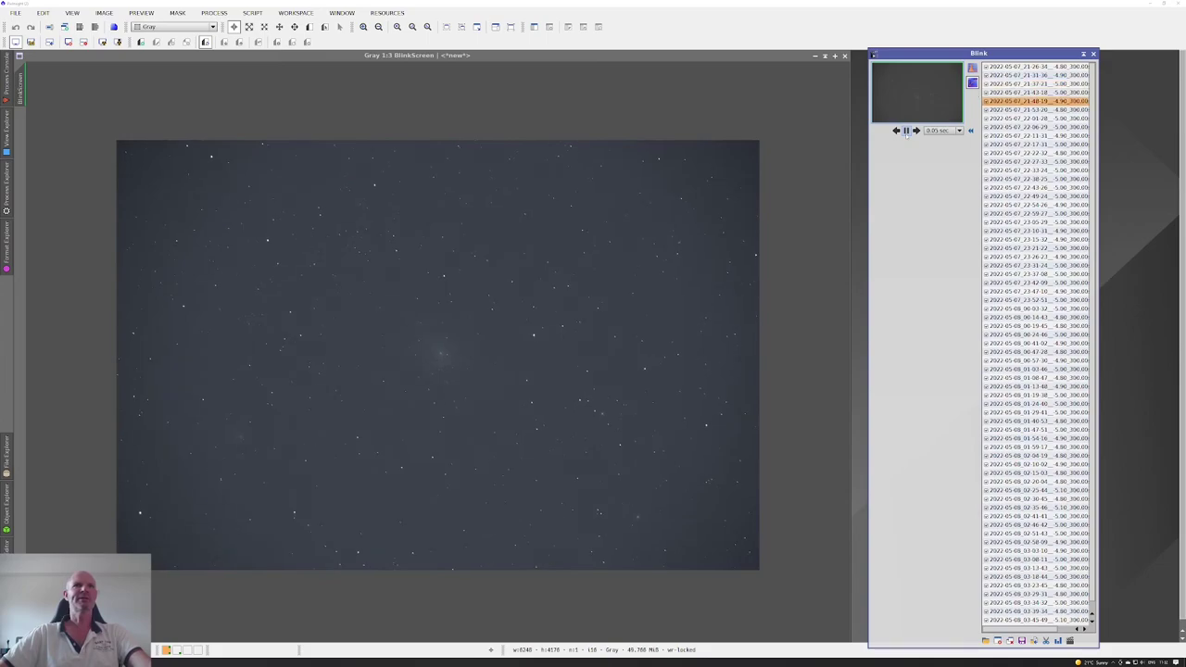
left_click(906, 130)
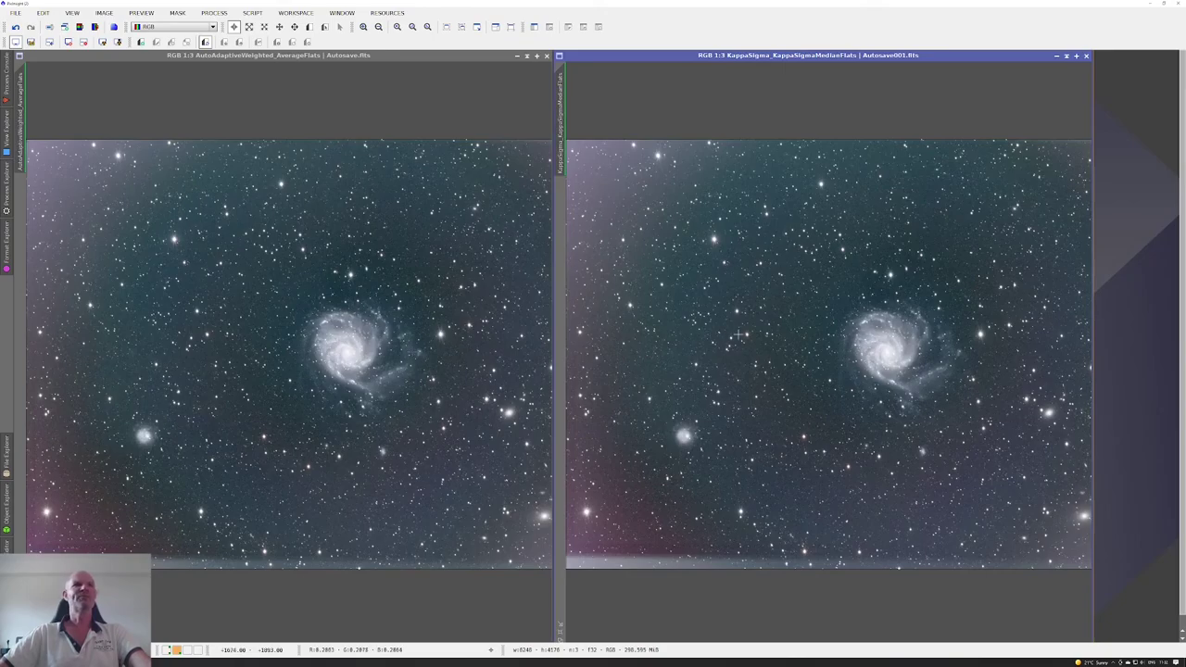
Step: Make the left stack and then the right stack active to compare them
left_click(339, 67)
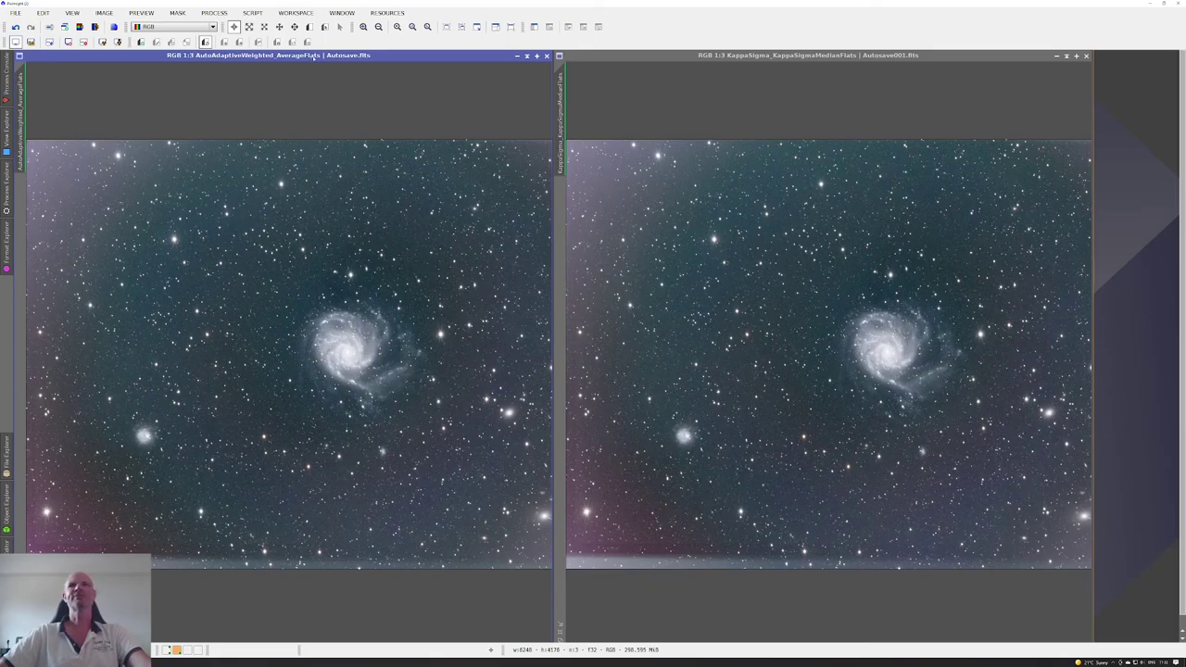
left_click(829, 72)
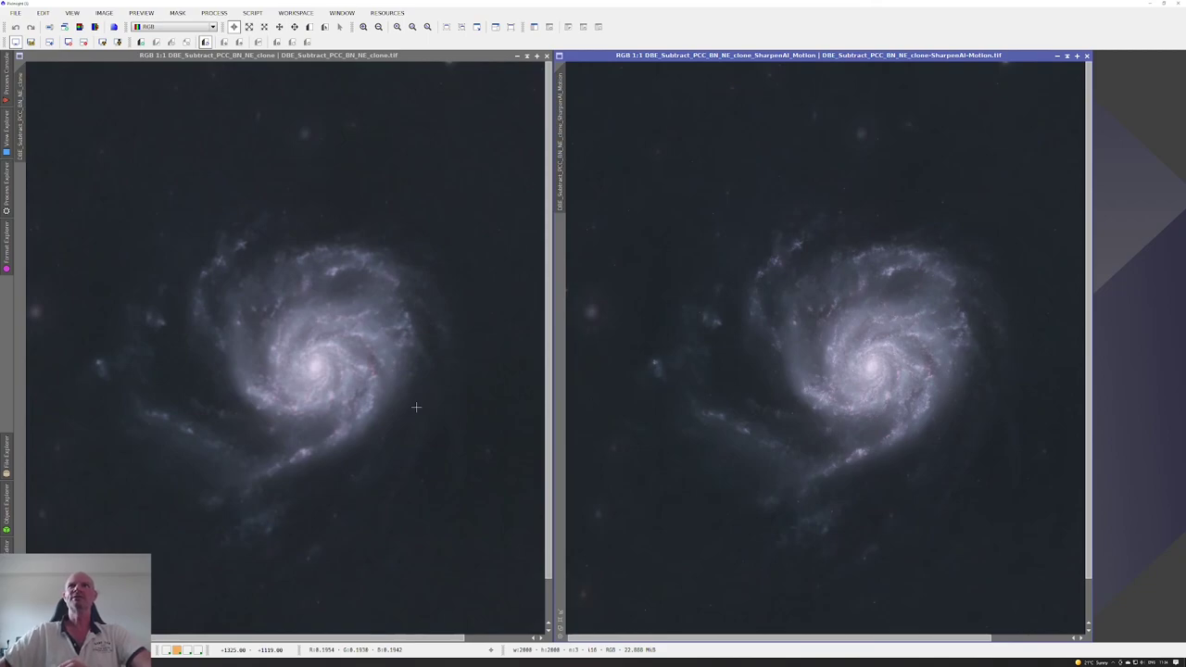
left_click(416, 407)
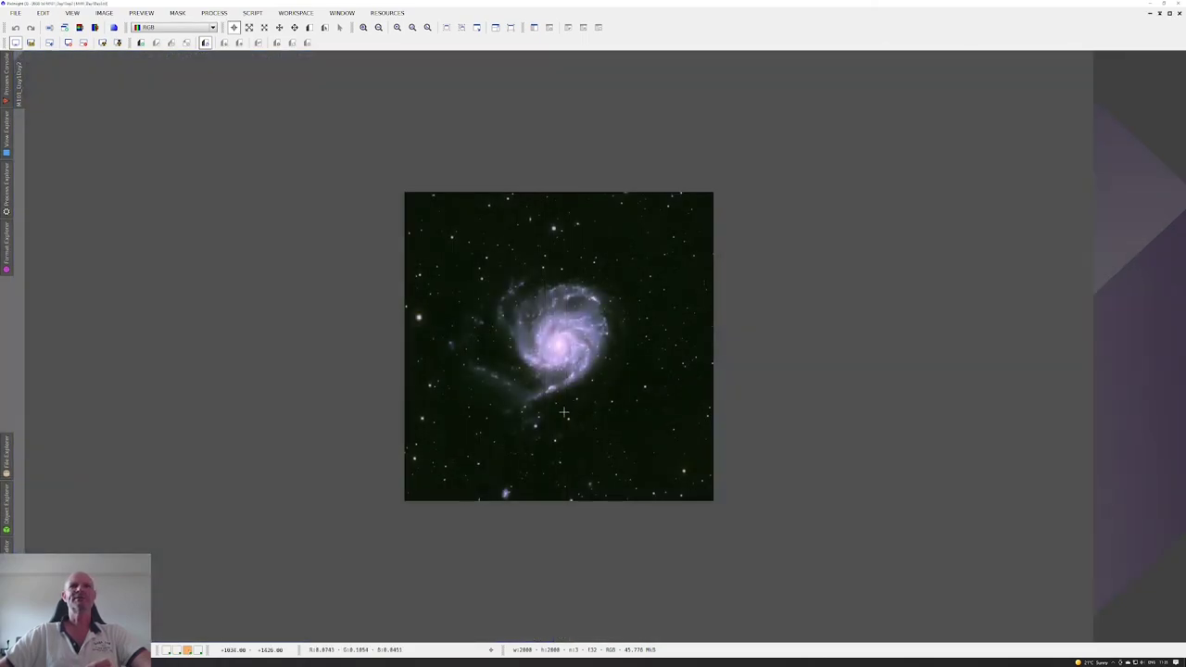
Step: Zoom into the M101_Day1Day2 image to inspect detail, then zoom back out
scroll(589, 400, "down", 1)
scroll(590, 398, "up", 1)
scroll(590, 398, "up", 1)
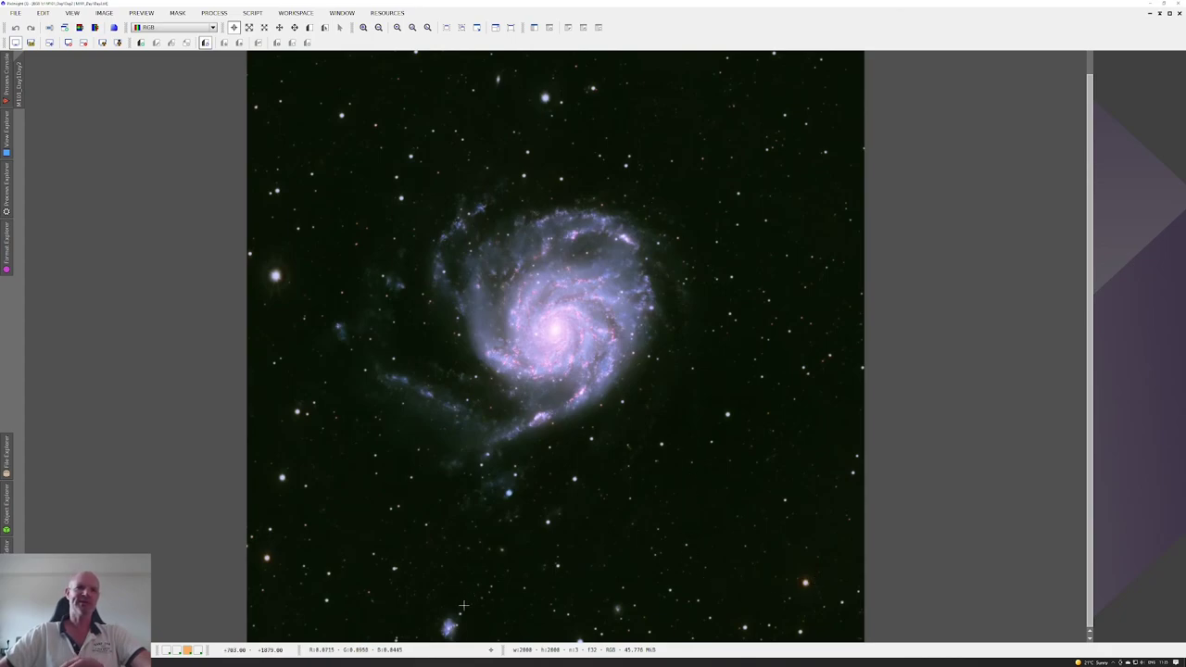
scroll(638, 372, "down", 3)
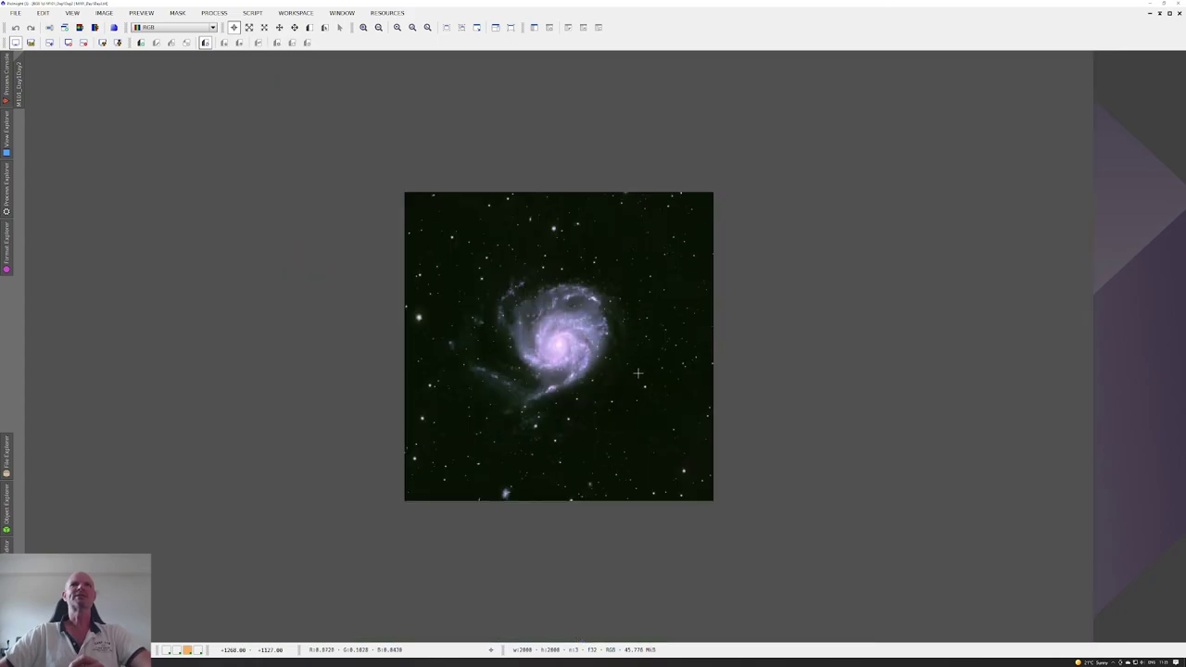
scroll(648, 361, "up", 3)
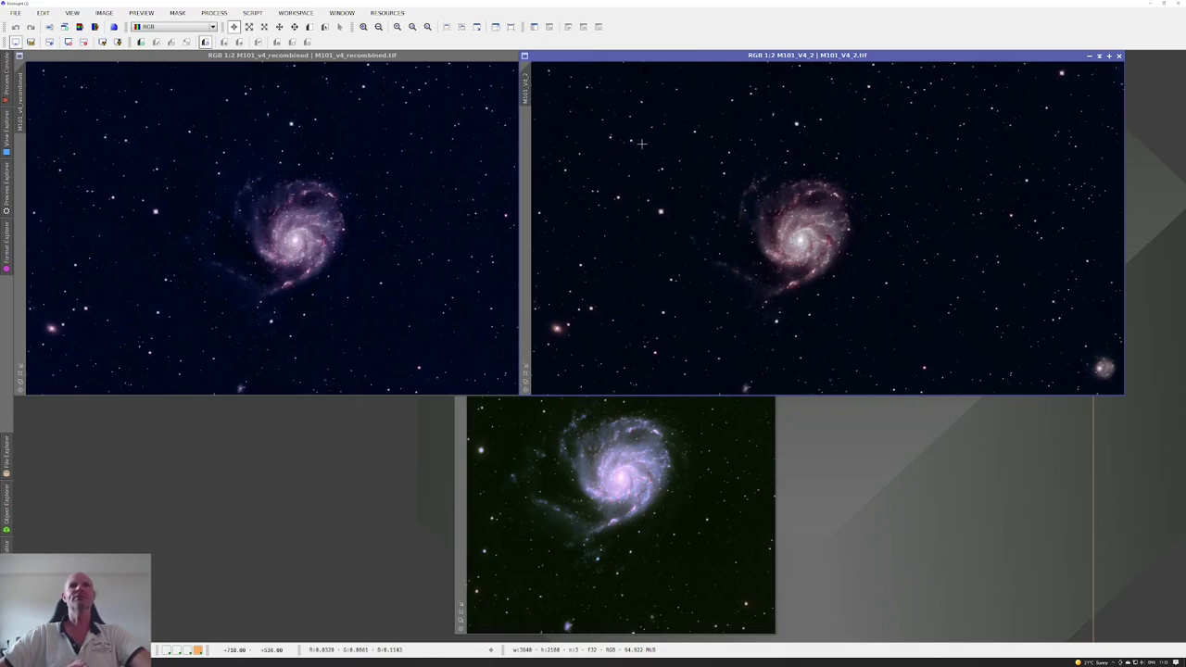
Step: Move the Day1Day2 image left, then set M101_V4_2 and M101_v4_recombined to 1:1
left_click(559, 487)
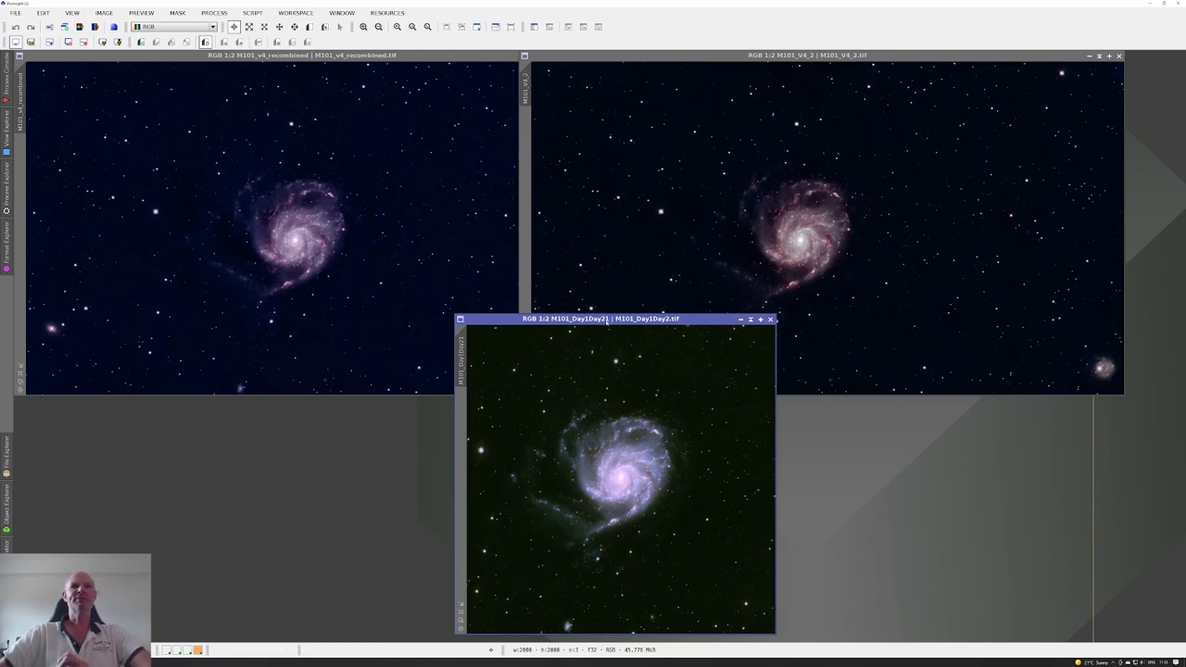
left_click_drag(607, 319, 536, 313)
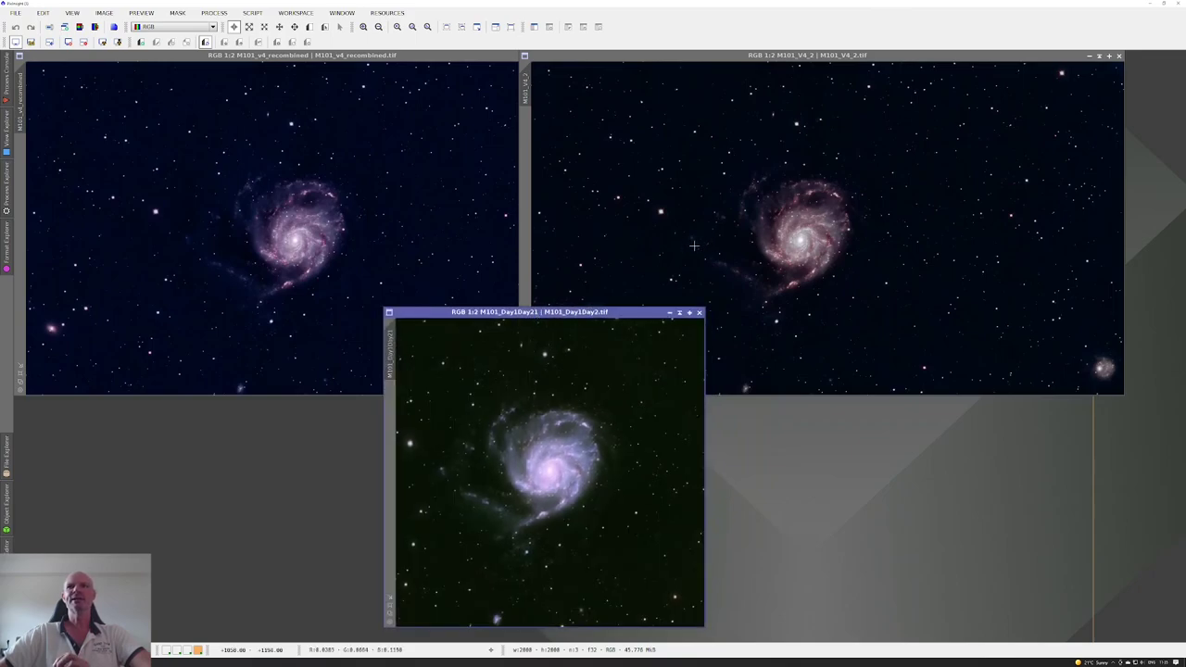
left_click(850, 57)
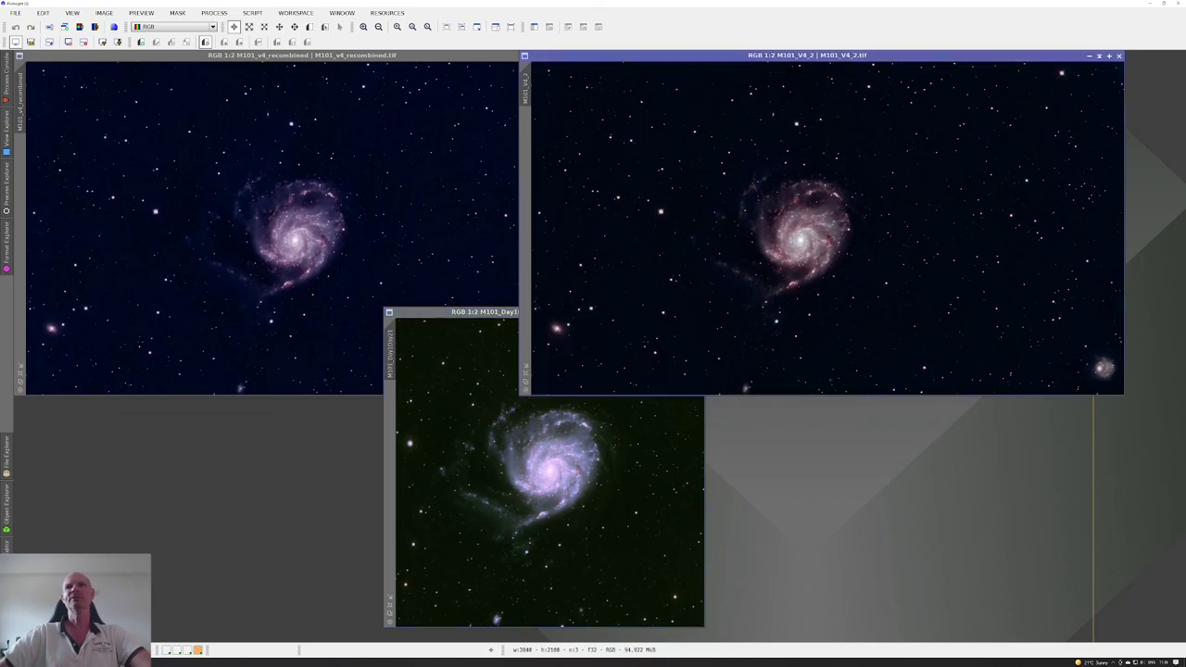
key("ctrl+1")
left_click(346, 188)
key("ctrl+1")
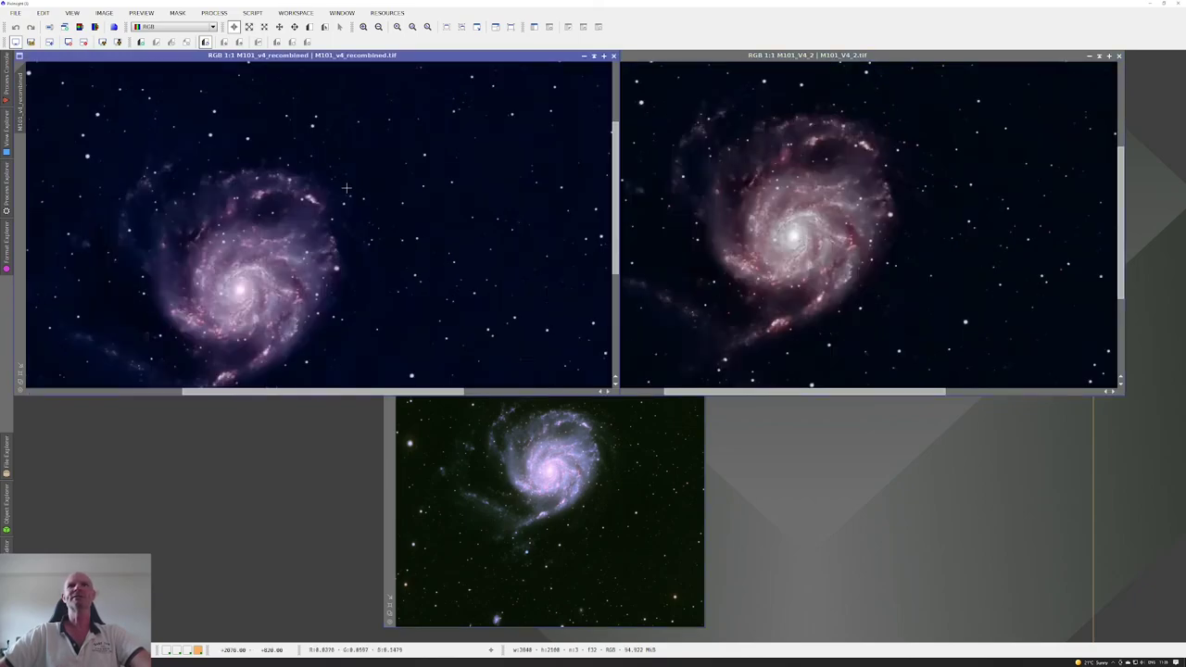
Step: Centre the galaxy in M101_V4_2, then show Day1Day2 at 1:1 in a widened, centred window
left_click(854, 60)
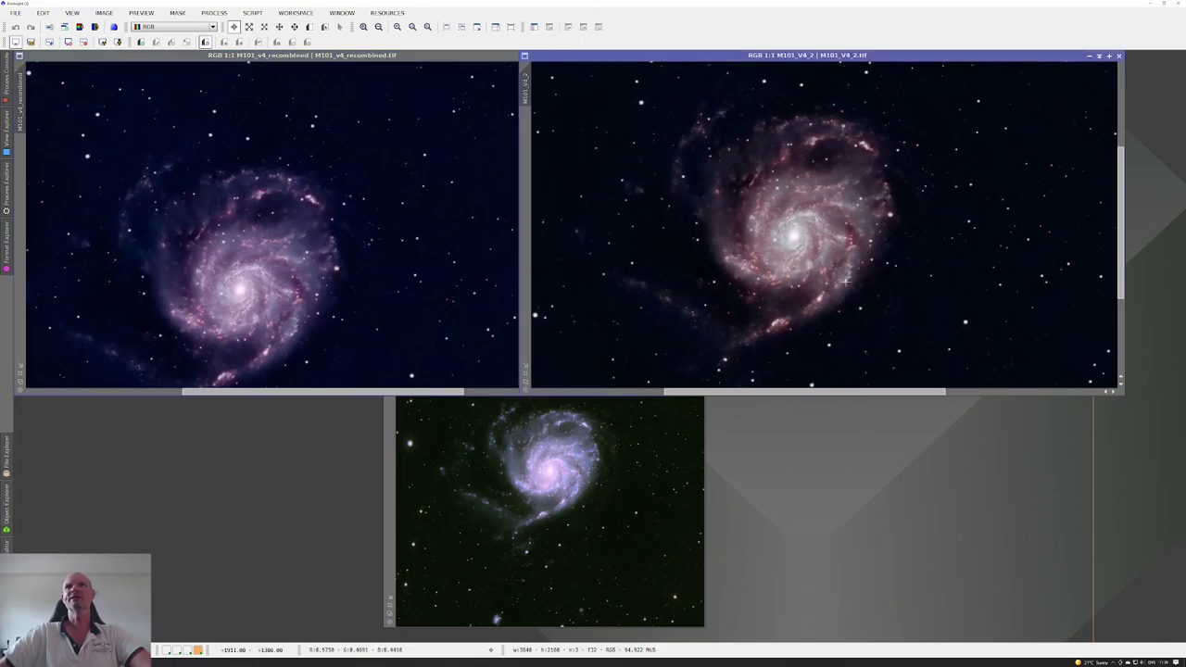
left_click_drag(804, 391, 765, 391)
left_click(660, 487)
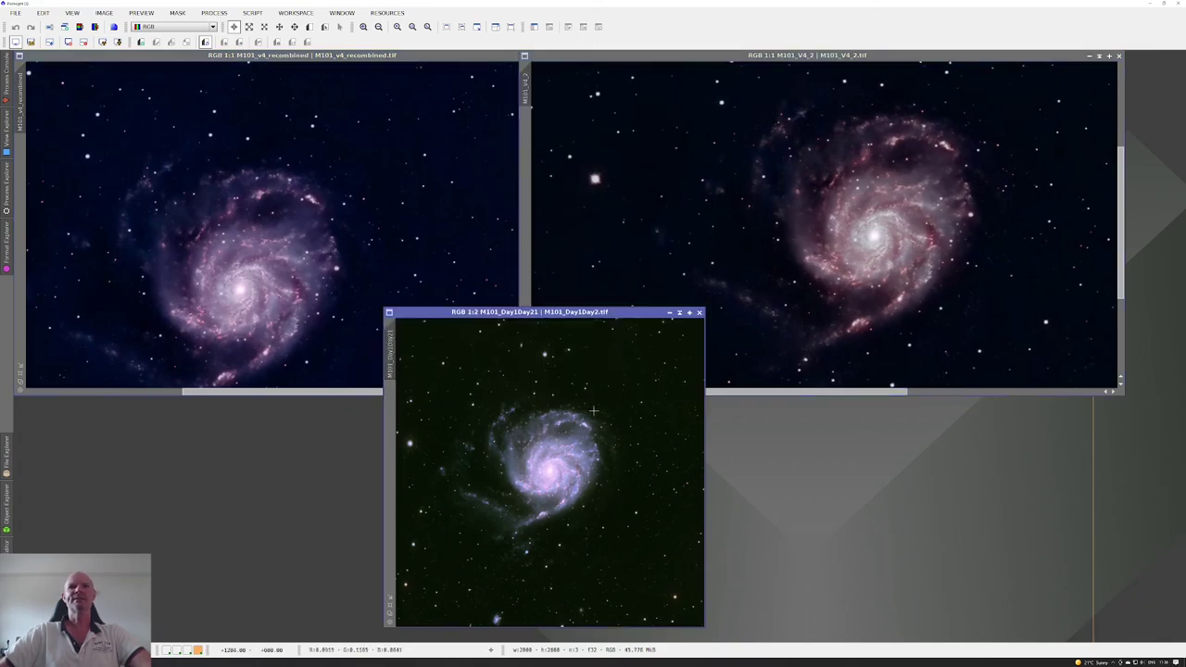
key("ctrl+1")
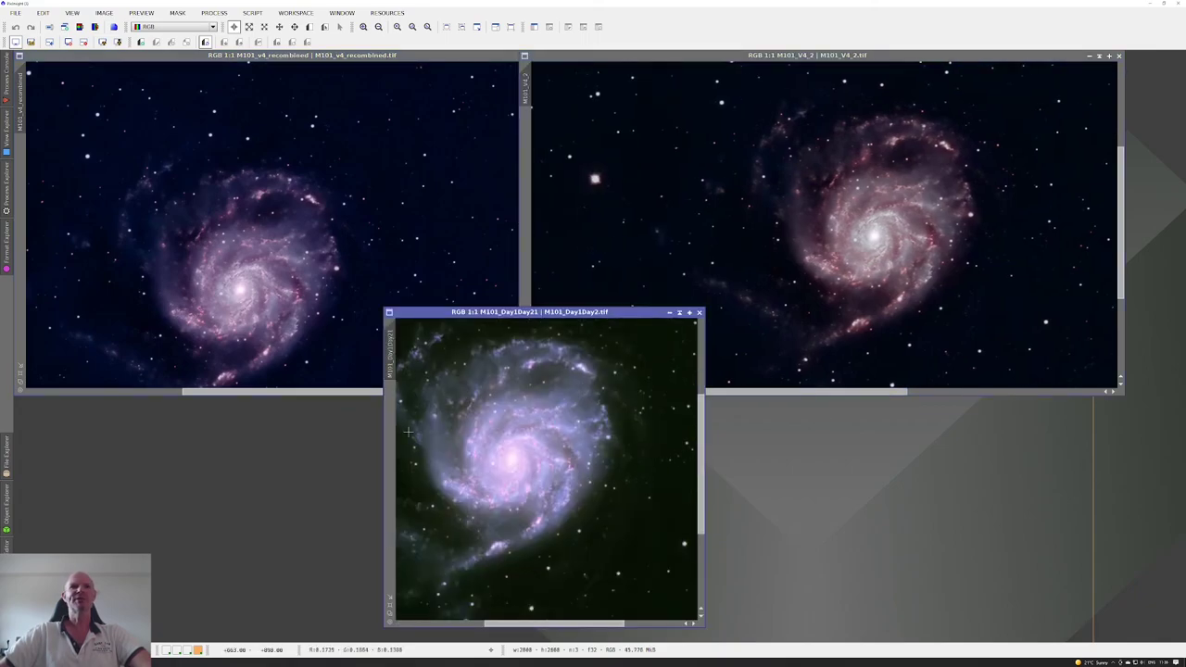
left_click_drag(382, 442, 250, 442)
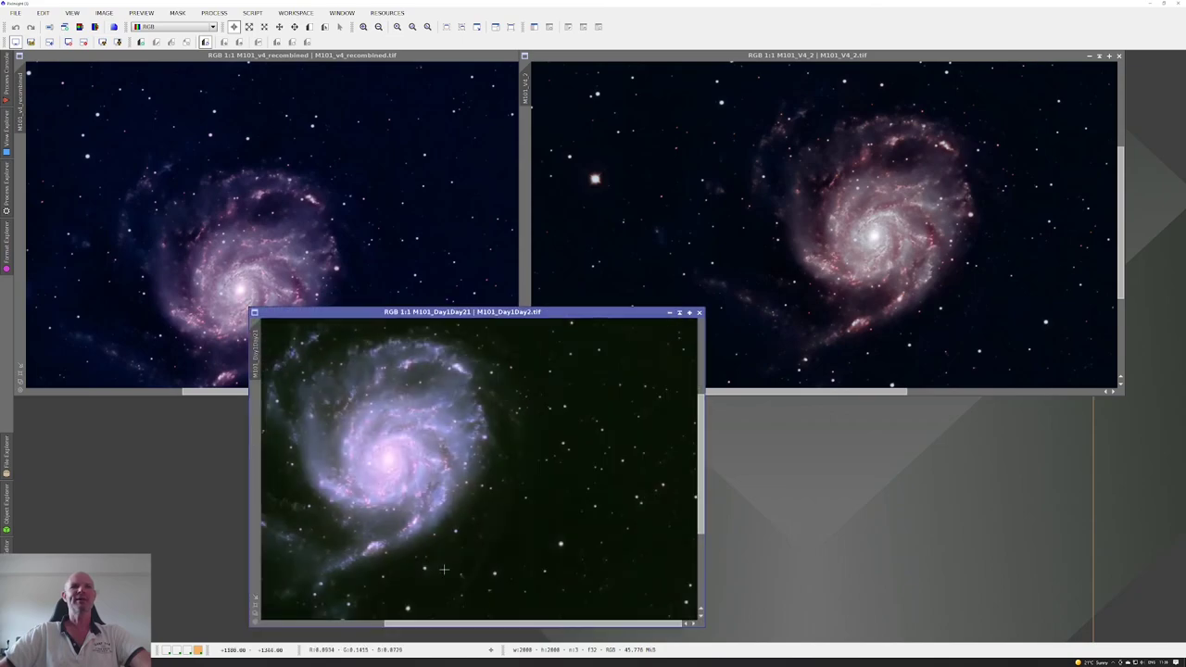
left_click_drag(539, 620, 457, 617)
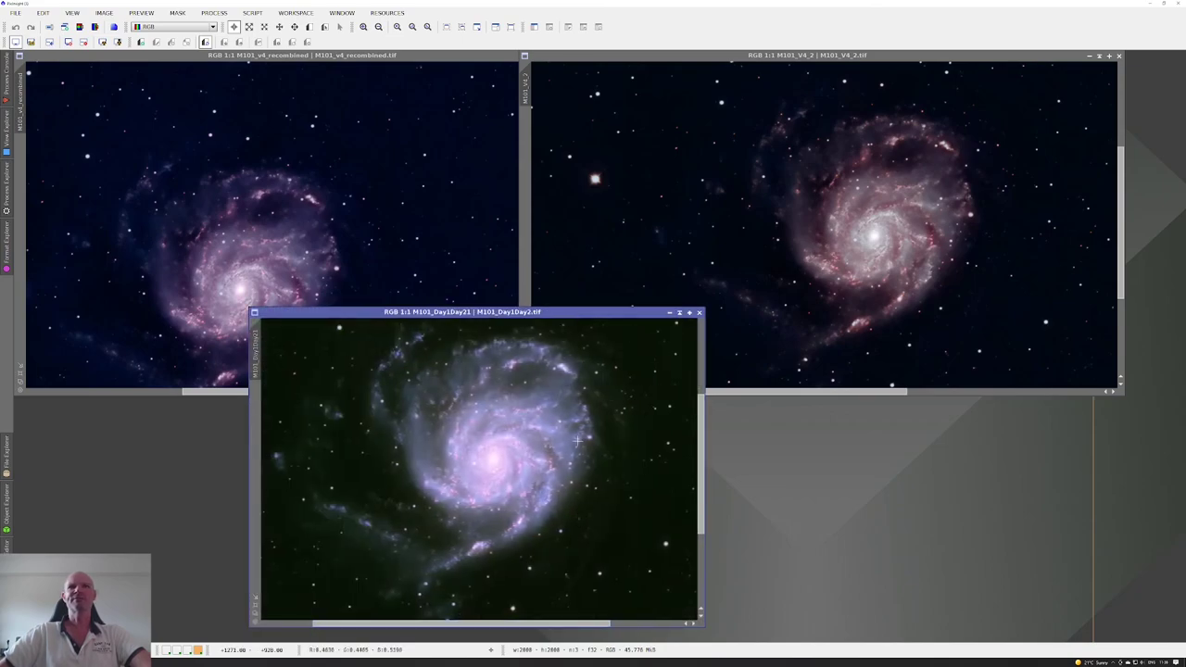